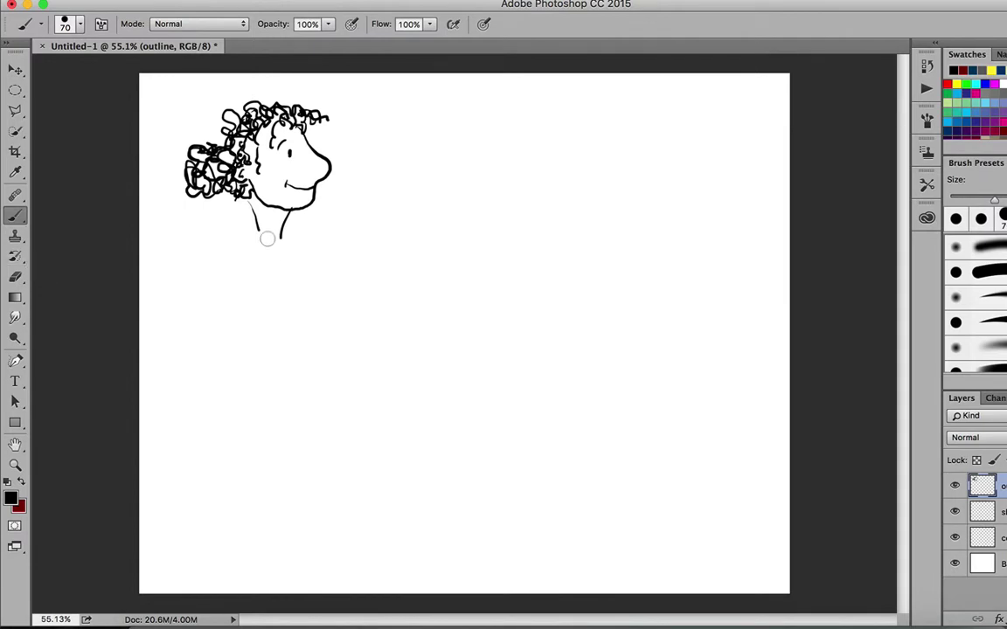
Step: Brush two right-pointing arrows on the right side and a thick horizontal line across the upper canvas
mouse_move(648, 254)
mouse_down()
mouse_move(735, 251)
mouse_move(732, 268)
mouse_up()
mouse_move(662, 318)
mouse_down()
mouse_move(759, 316)
mouse_move(738, 336)
mouse_up()
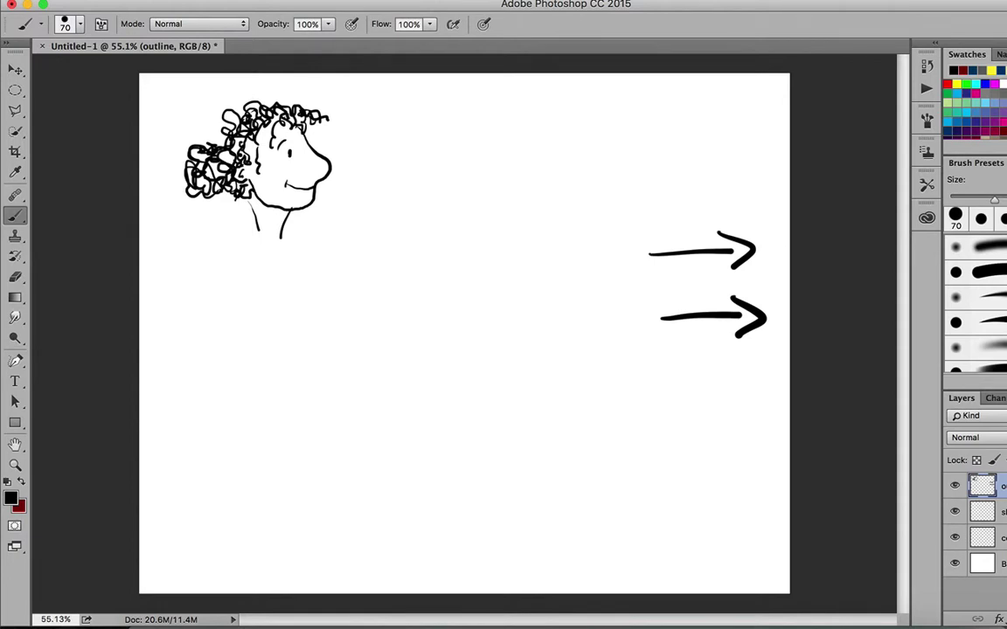
mouse_move(512, 131)
mouse_down()
mouse_move(607, 123)
mouse_move(499, 130)
mouse_move(664, 125)
mouse_up()
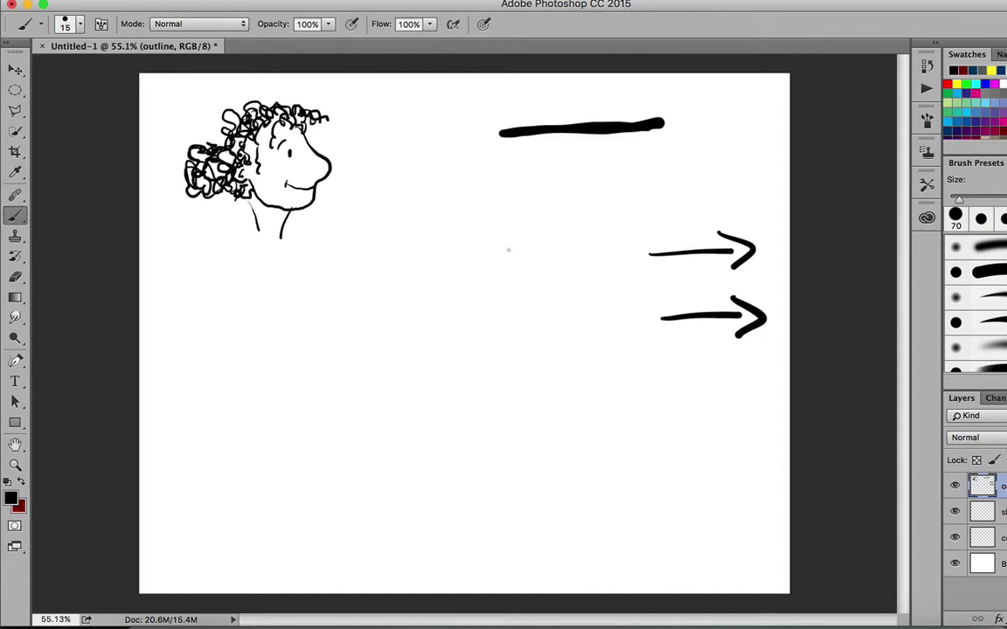
Step: Test brush sizes 500, 300, 250 and 200 px with an S-shaped stroke and a small stroke
key(bracketright)
key(bracketright)
key(bracketright)
key(bracketright)
key(bracketright)
key(bracketright)
key(bracketright)
key(bracketright)
key(bracketright)
key(bracketright)
key(bracketright)
key(bracketright)
key(bracketright)
key(bracketright)
key(bracketright)
mouse_move(528, 252)
mouse_down()
mouse_move(487, 267)
mouse_move(515, 288)
mouse_move(532, 322)
mouse_move(472, 340)
mouse_move(504, 391)
mouse_move(558, 366)
mouse_move(535, 420)
mouse_move(585, 401)
mouse_move(602, 434)
mouse_up()
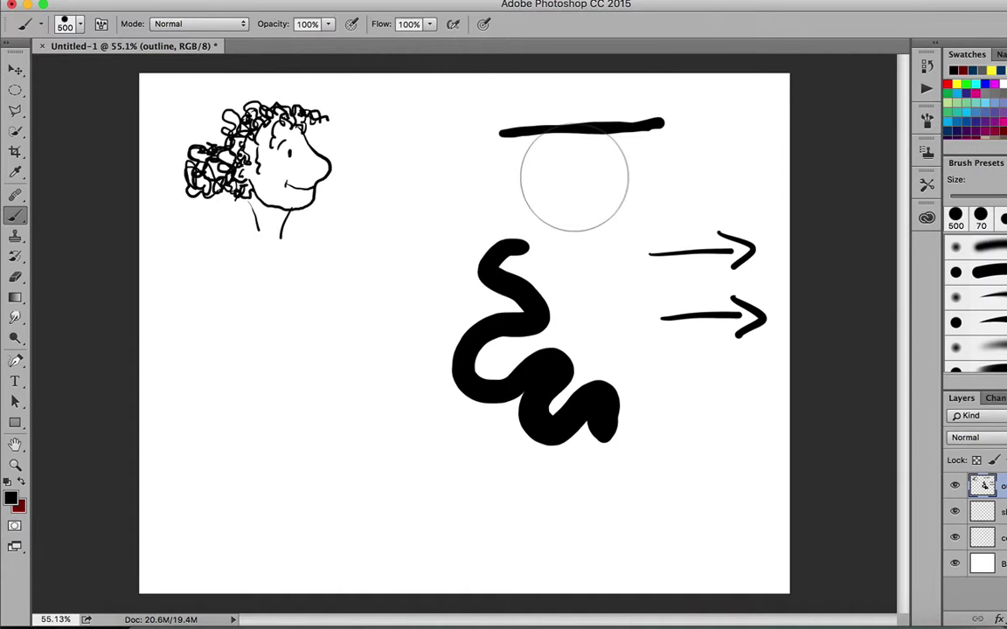
key(bracketleft)
key(bracketleft)
key(bracketleft)
key(bracketleft)
key(bracketleft)
key(bracketleft)
key(bracketleft)
key(bracketleft)
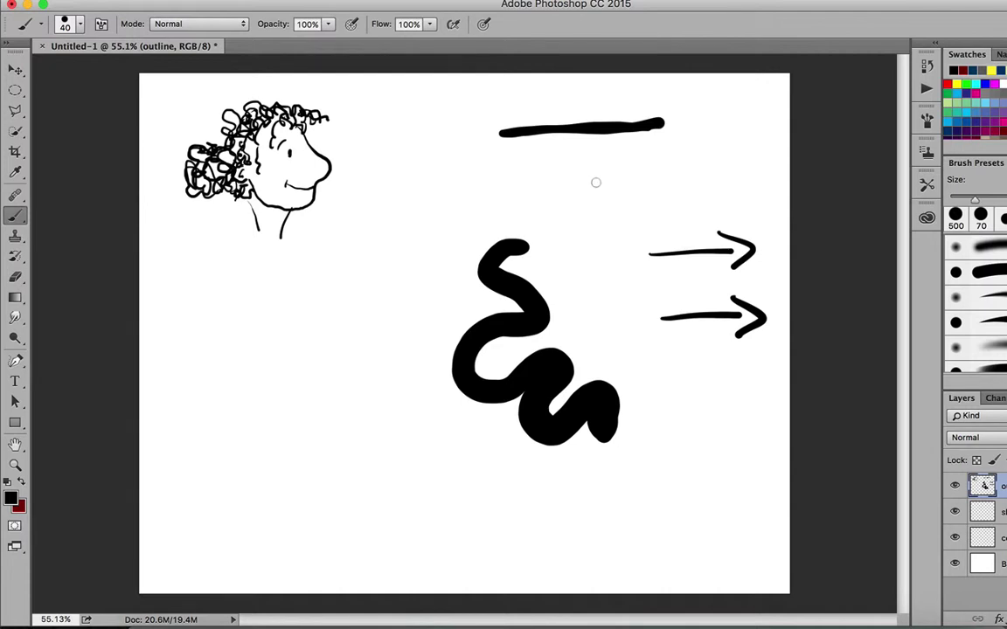
key(bracketright)
key(bracketright)
key(bracketright)
key(bracketright)
key(bracketright)
key(bracketright)
key(bracketright)
key(bracketright)
key(bracketright)
key(bracketright)
key(bracketright)
key(bracketright)
key(bracketright)
key(bracketright)
key(bracketleft)
key(bracketleft)
key(bracketleft)
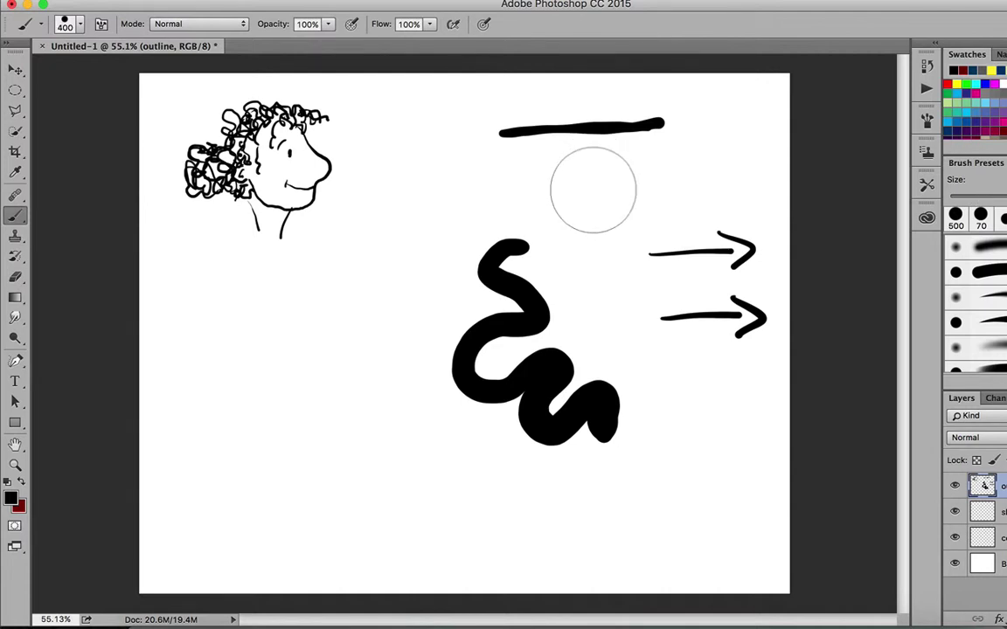
key(bracketleft)
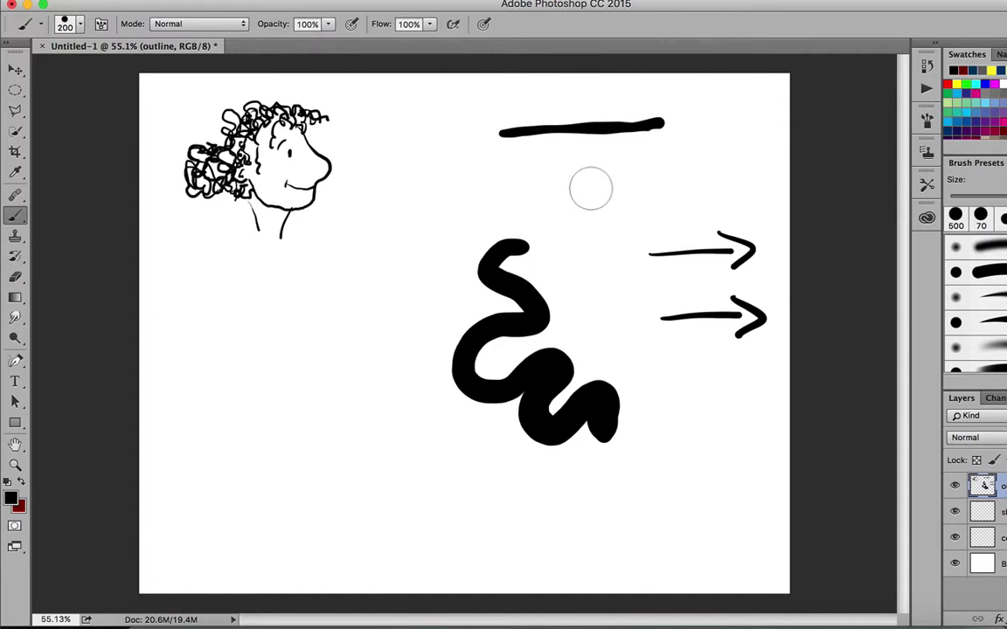
mouse_move(595, 173)
mouse_down()
mouse_move(595, 201)
mouse_move(574, 222)
mouse_move(601, 234)
mouse_move(597, 262)
mouse_move(636, 310)
mouse_up()
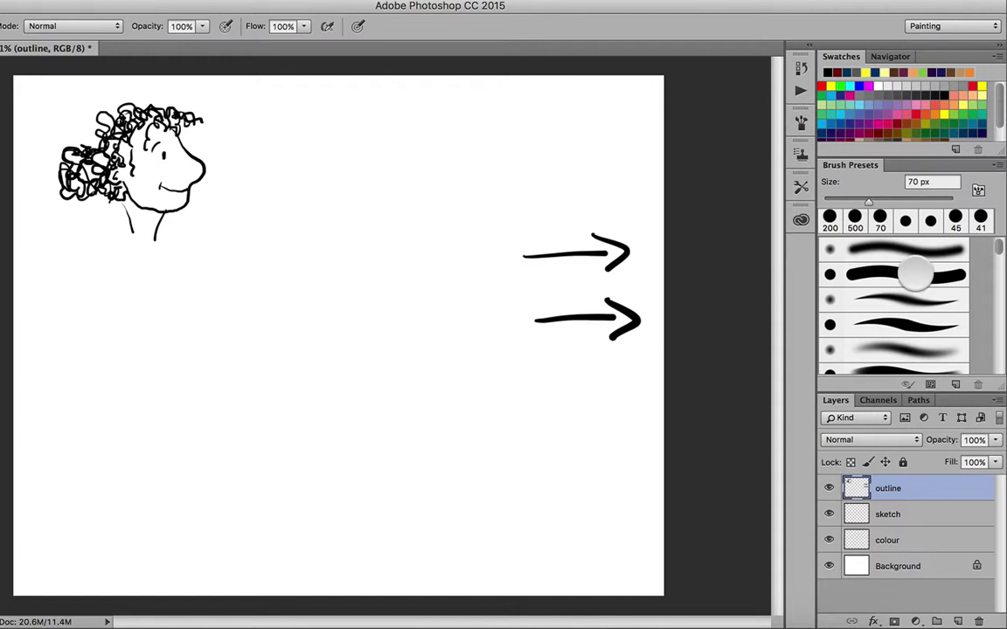
Step: With the hard round brush preset, paint a 70 px wavy vertical stroke down the middle
click(919, 275)
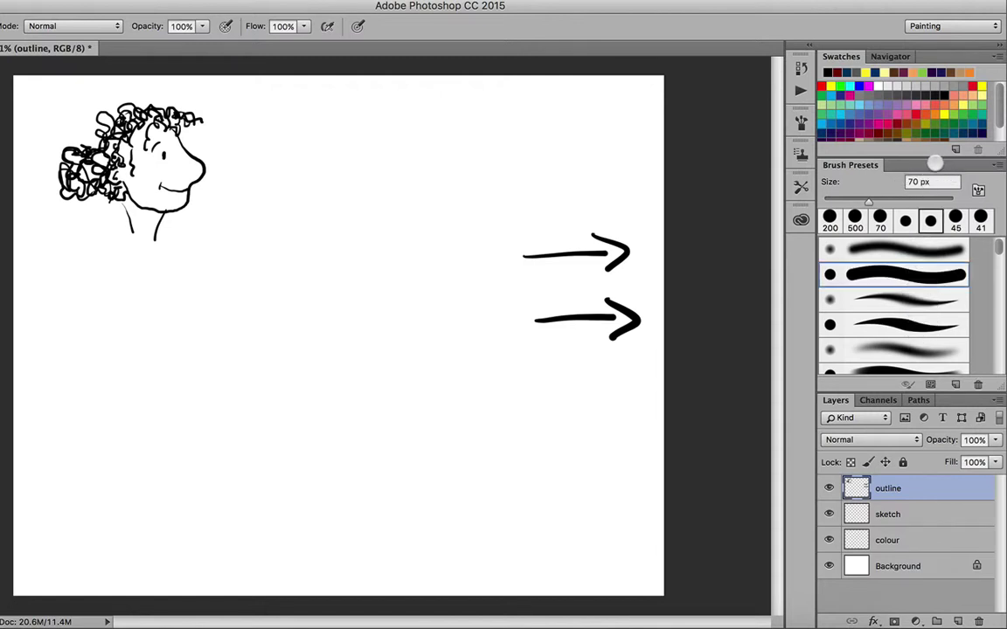
mouse_move(374, 123)
mouse_down()
mouse_move(321, 151)
mouse_move(380, 239)
mouse_move(333, 275)
mouse_move(344, 317)
mouse_move(400, 346)
mouse_move(350, 384)
mouse_move(352, 423)
mouse_move(391, 450)
mouse_move(359, 501)
mouse_up()
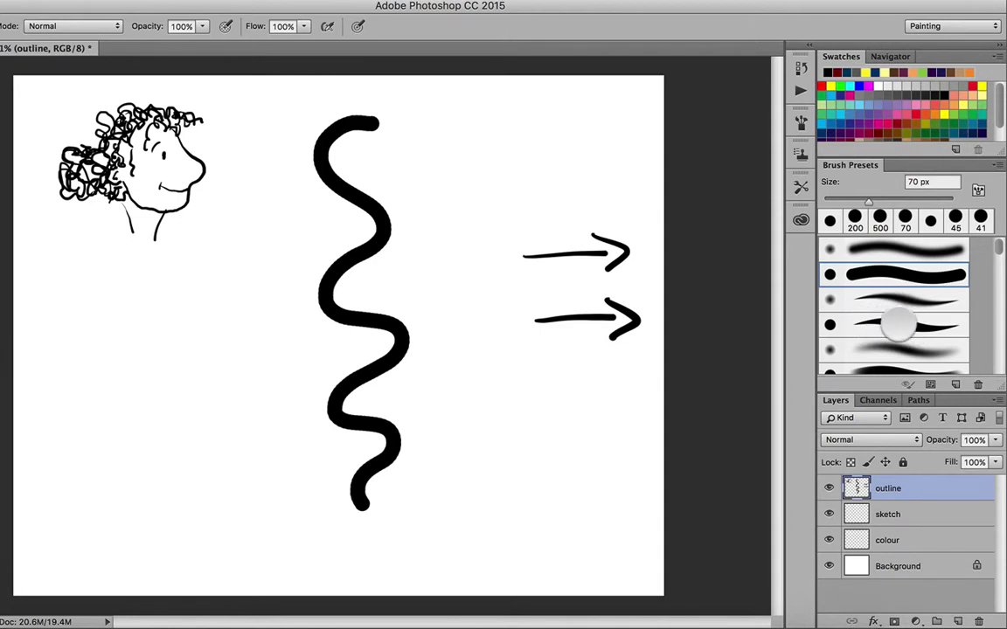
Step: With the tapered brush preset, paint practice strokes: a thin wave, a circle, a squiggle, an S-stroke and a diagonal
click(899, 325)
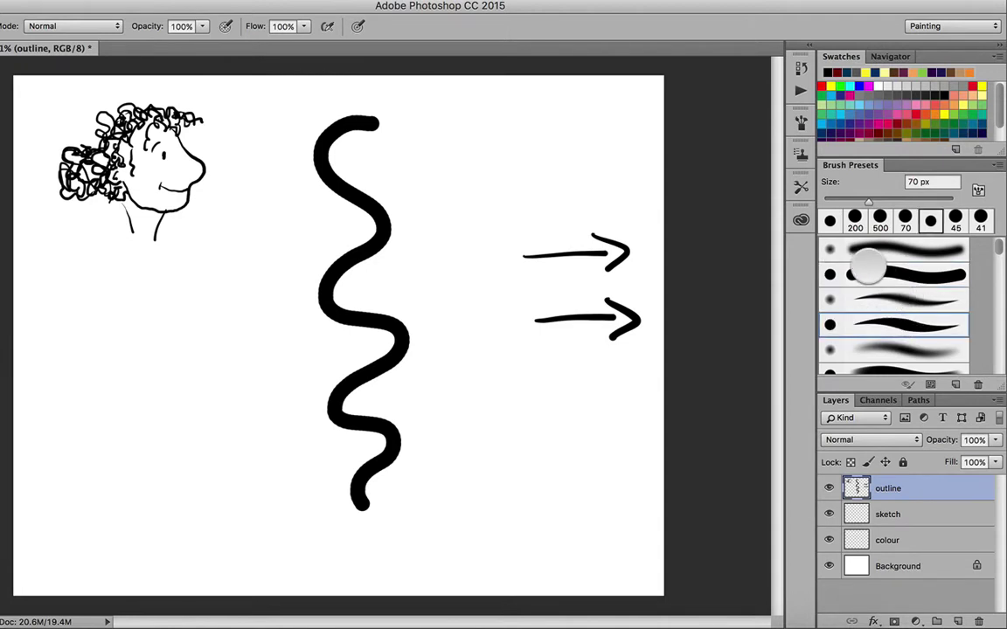
mouse_move(486, 113)
mouse_down()
mouse_move(443, 135)
mouse_move(488, 217)
mouse_move(457, 293)
mouse_move(469, 389)
mouse_move(503, 463)
mouse_move(471, 507)
mouse_move(475, 522)
mouse_up()
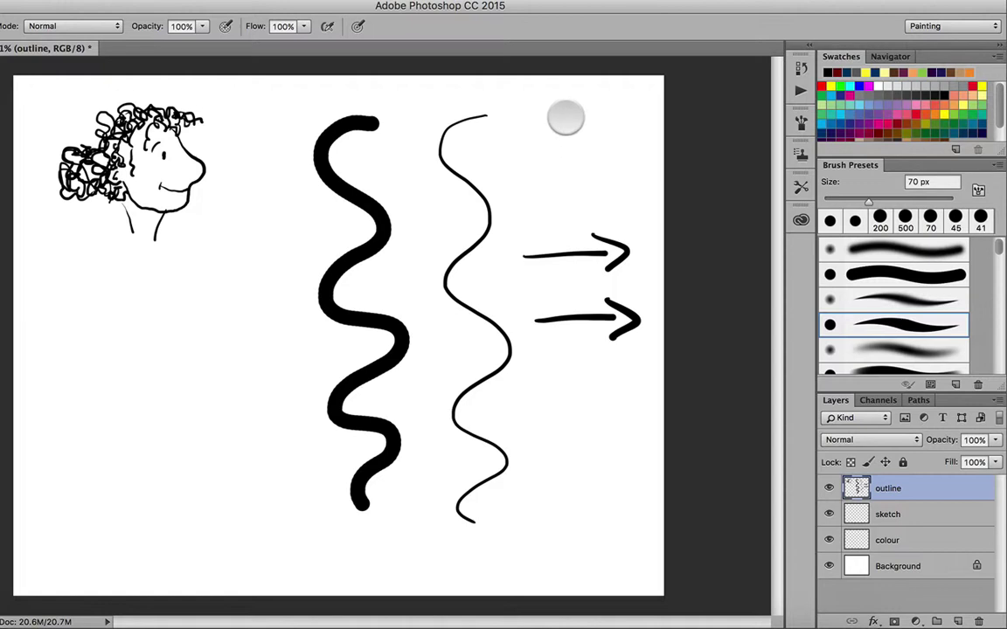
mouse_move(577, 122)
mouse_down()
mouse_move(590, 158)
mouse_move(574, 119)
mouse_move(564, 172)
mouse_move(602, 140)
mouse_move(556, 125)
mouse_move(559, 171)
mouse_move(598, 142)
mouse_up()
mouse_move(544, 185)
mouse_down()
mouse_move(553, 224)
mouse_move(583, 208)
mouse_move(553, 246)
mouse_move(584, 211)
mouse_up()
mouse_move(572, 361)
mouse_down()
mouse_move(547, 369)
mouse_move(576, 411)
mouse_move(539, 448)
mouse_move(568, 472)
mouse_up()
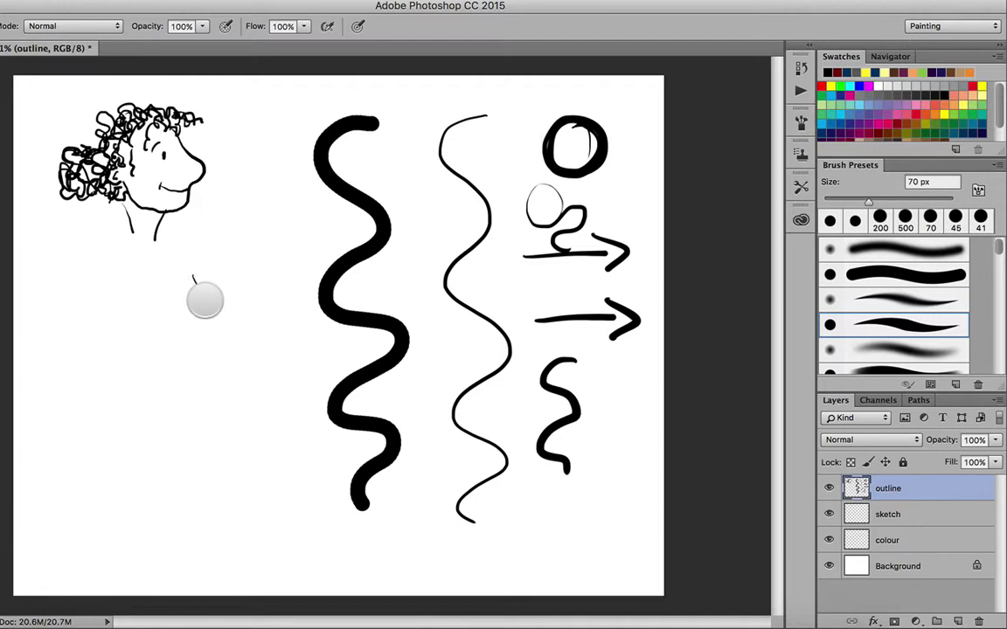
mouse_move(193, 276)
mouse_down()
mouse_move(232, 369)
mouse_move(236, 441)
mouse_move(252, 474)
mouse_up()
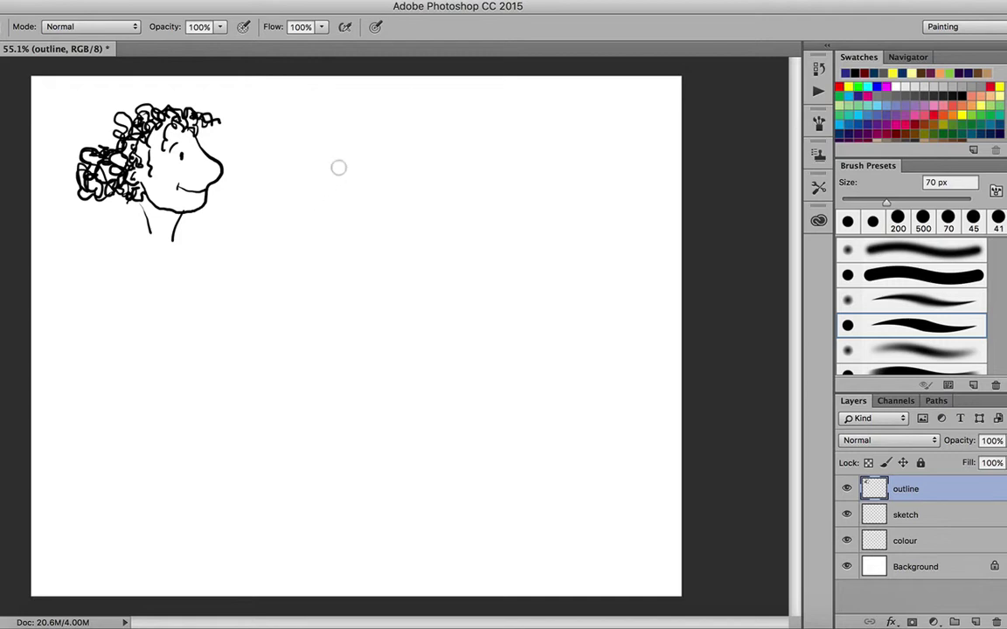
Step: Draw four practice blue circles and a blue upward arrow below the head
mouse_move(386, 124)
mouse_down()
mouse_move(359, 130)
mouse_move(362, 164)
mouse_move(398, 151)
mouse_move(379, 124)
mouse_move(355, 147)
mouse_move(393, 161)
mouse_move(377, 124)
mouse_up()
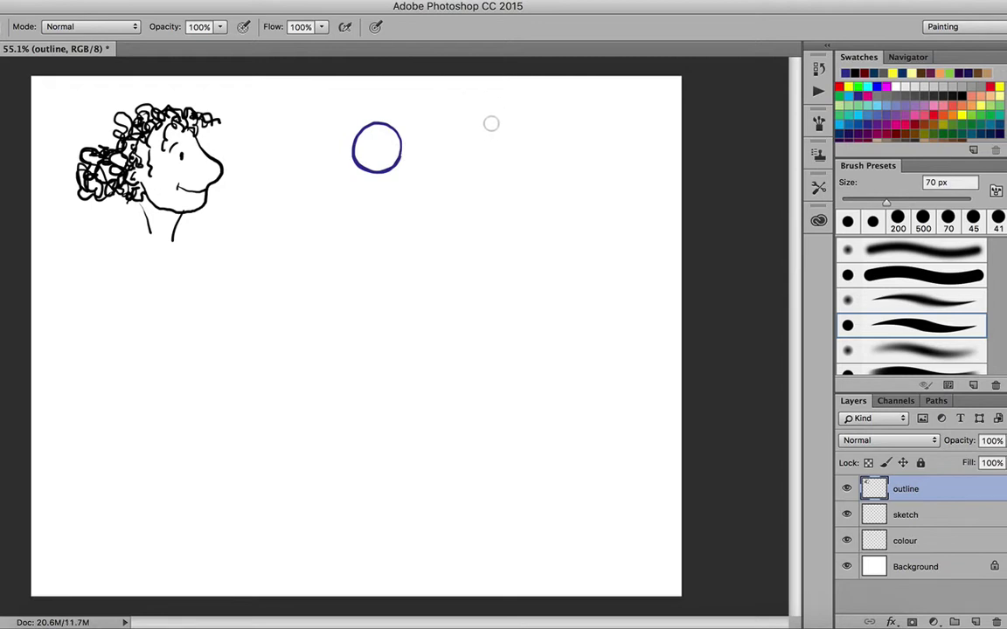
mouse_move(480, 123)
mouse_down()
mouse_move(456, 144)
mouse_move(458, 169)
mouse_move(472, 180)
mouse_move(504, 173)
mouse_move(510, 142)
mouse_up()
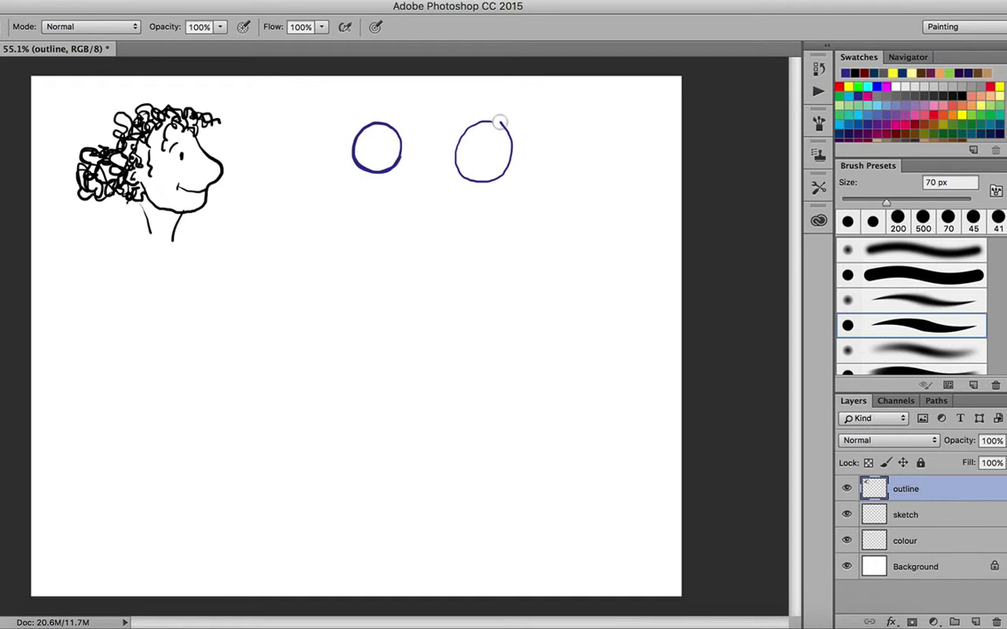
mouse_move(577, 117)
mouse_down()
mouse_move(544, 149)
mouse_move(549, 176)
mouse_move(574, 191)
mouse_move(605, 185)
mouse_move(621, 149)
mouse_move(611, 130)
mouse_move(578, 115)
mouse_up()
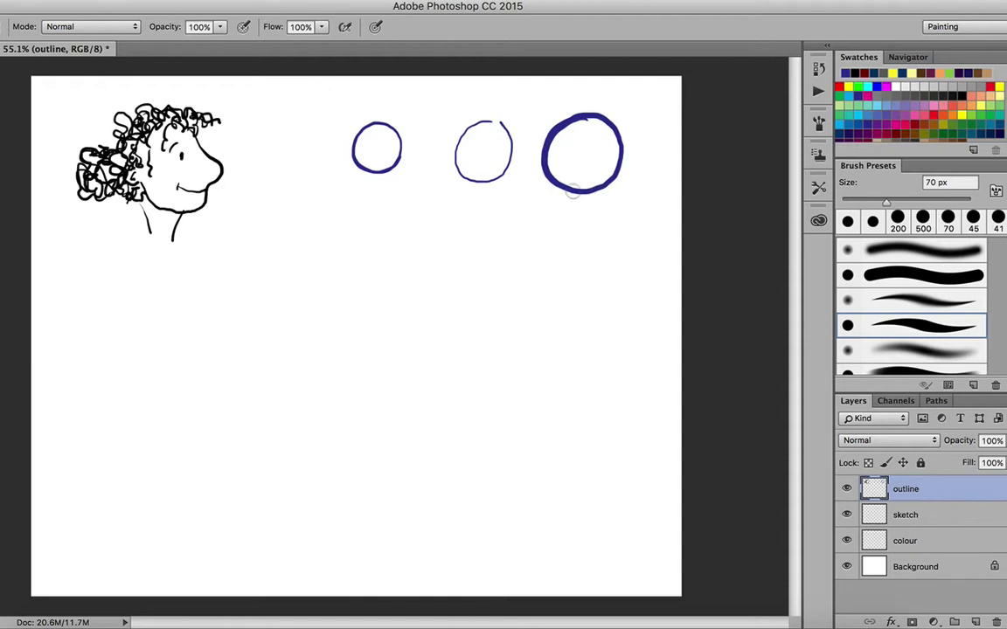
mouse_move(377, 202)
mouse_down()
mouse_move(343, 223)
mouse_move(380, 270)
mouse_move(400, 214)
mouse_move(339, 250)
mouse_up()
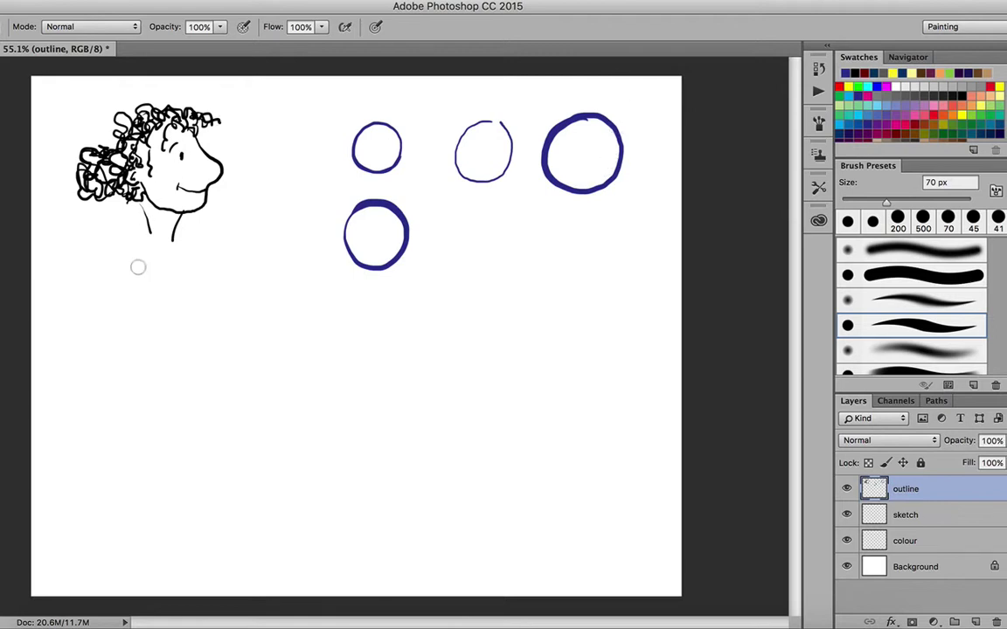
mouse_move(152, 313)
mouse_down()
mouse_move(152, 260)
mouse_move(164, 281)
mouse_up()
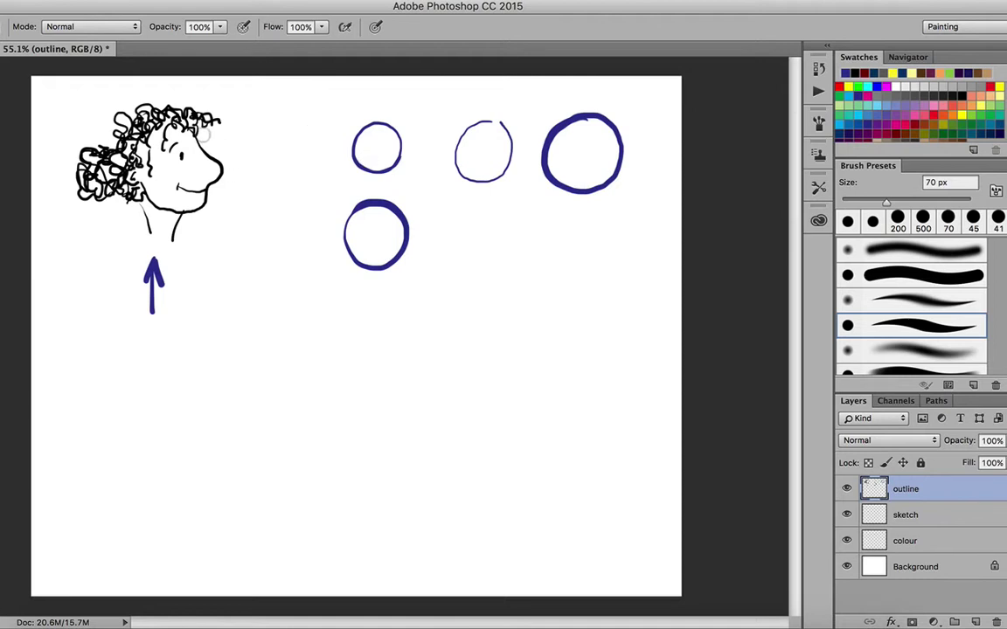
Step: Touch up the head with small strokes on the hair, cheek and beside the neck
drag(205, 135, 226, 159)
drag(163, 167, 173, 181)
drag(138, 210, 108, 225)
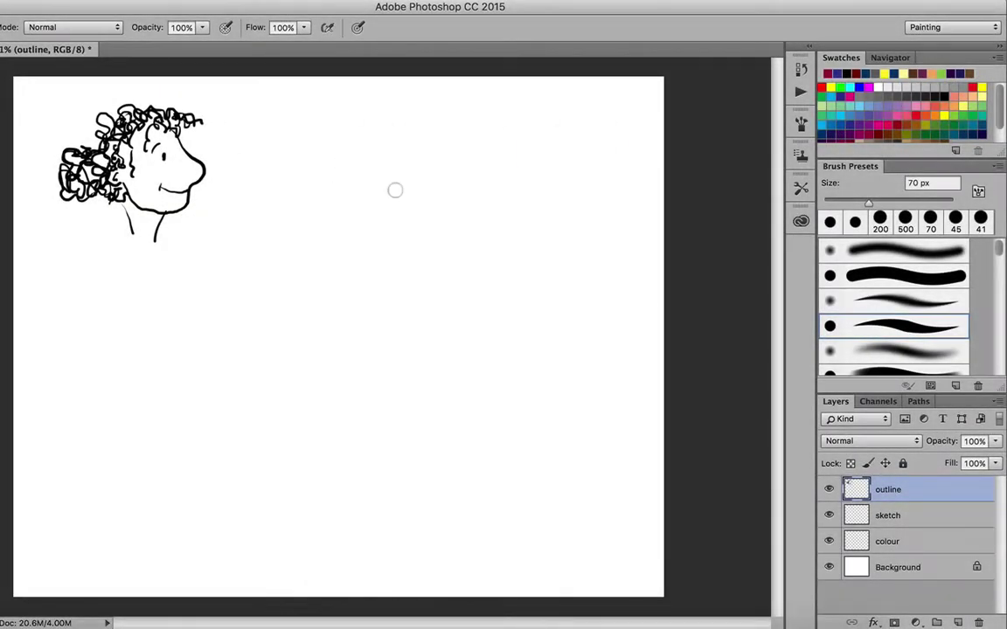
Step: Draw a blue double-outlined circle and two red circles across the upper canvas
mouse_move(395, 192)
mouse_down()
mouse_move(344, 171)
mouse_move(391, 153)
mouse_move(350, 206)
mouse_move(358, 148)
mouse_up()
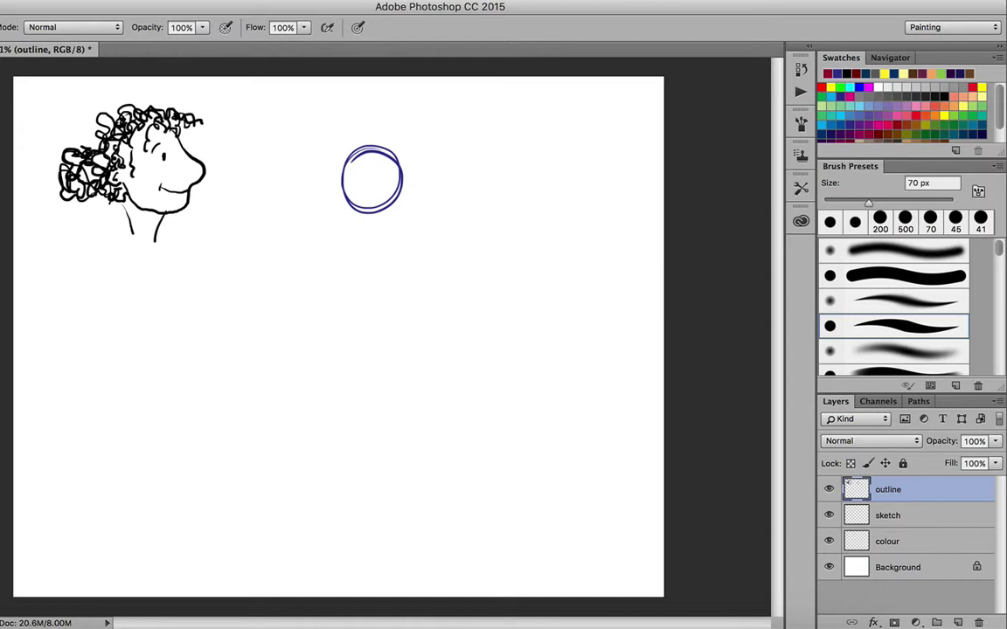
mouse_move(462, 150)
mouse_down()
mouse_move(485, 195)
mouse_move(426, 166)
mouse_move(476, 164)
mouse_up()
mouse_move(555, 140)
mouse_down()
mouse_move(521, 193)
mouse_move(565, 215)
mouse_move(594, 166)
mouse_move(544, 141)
mouse_move(521, 201)
mouse_move(590, 192)
mouse_move(571, 136)
mouse_move(542, 137)
mouse_up()
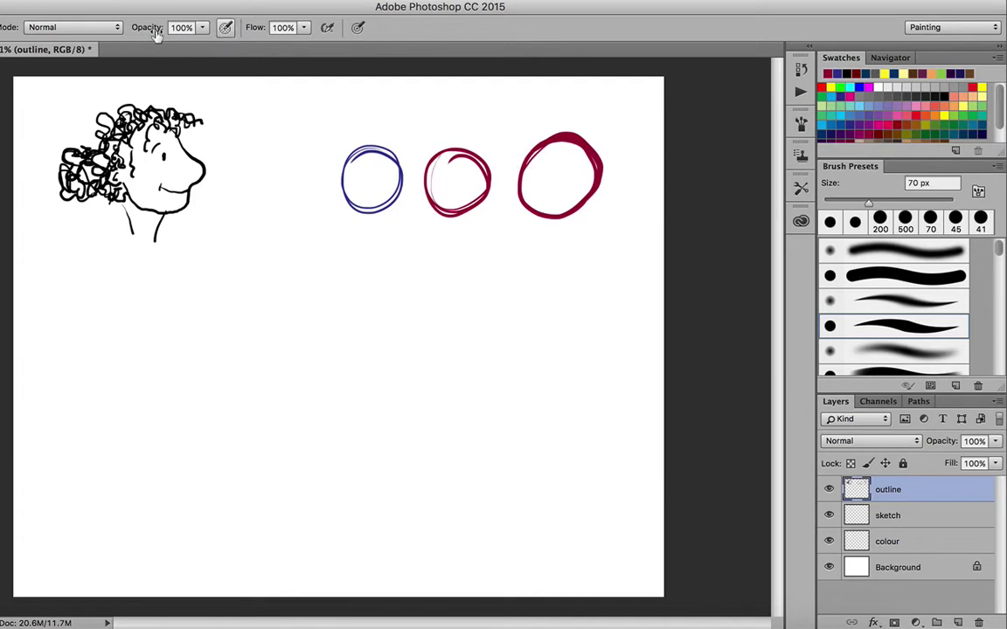
Step: Turn on pen-pressure opacity, then paint faded pink circles, a pink arrow and a curving stroke
click(226, 28)
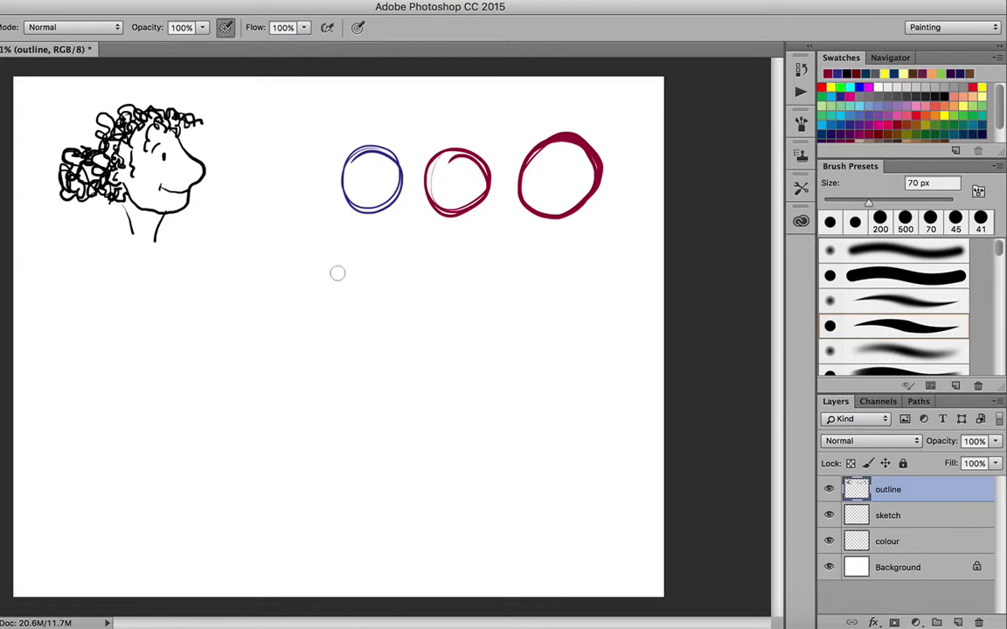
mouse_move(338, 274)
mouse_down()
mouse_move(329, 314)
mouse_move(376, 282)
mouse_move(339, 317)
mouse_move(385, 284)
mouse_move(330, 306)
mouse_move(391, 298)
mouse_move(340, 284)
mouse_move(385, 311)
mouse_move(338, 269)
mouse_move(363, 329)
mouse_move(370, 263)
mouse_move(332, 325)
mouse_move(384, 272)
mouse_up()
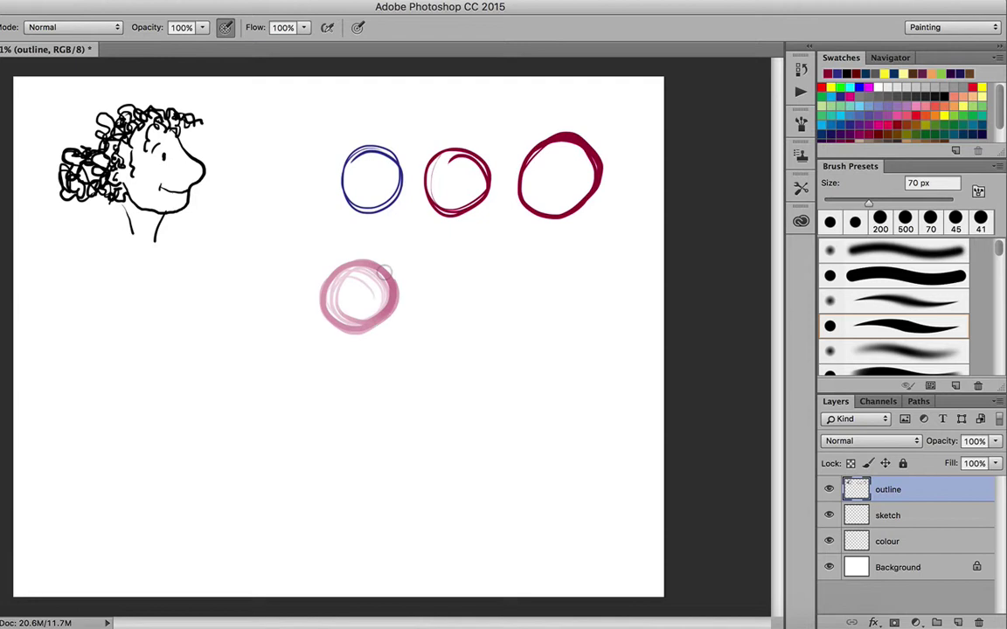
mouse_move(480, 291)
mouse_down()
mouse_move(465, 314)
mouse_move(491, 271)
mouse_move(504, 321)
mouse_move(467, 282)
mouse_move(536, 312)
mouse_move(483, 294)
mouse_up()
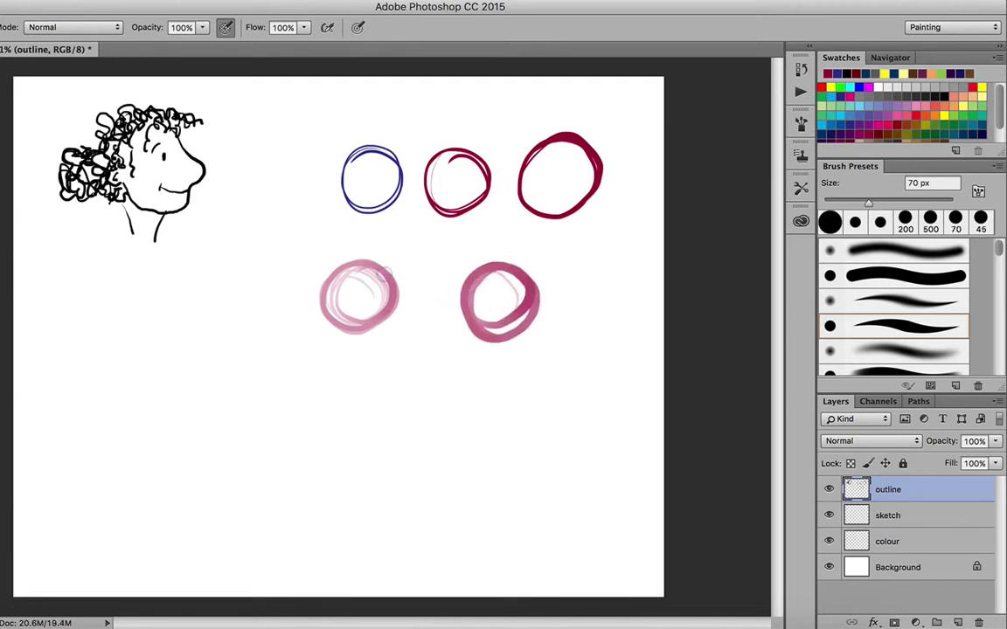
mouse_move(255, 124)
mouse_down()
mouse_move(209, 145)
mouse_move(230, 149)
mouse_up()
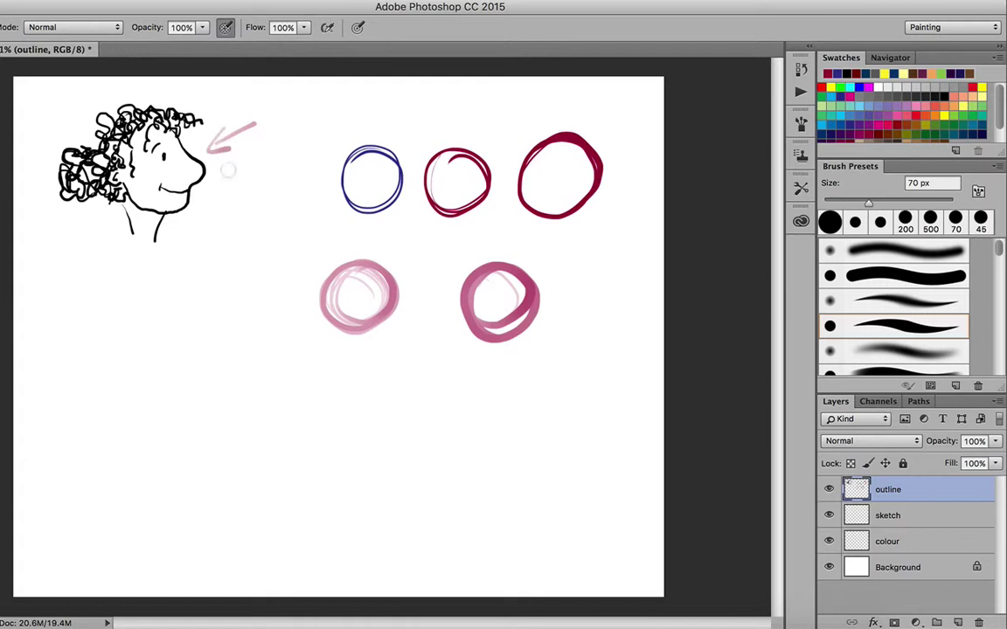
mouse_move(238, 188)
mouse_down()
mouse_move(258, 239)
mouse_move(230, 255)
mouse_move(242, 281)
mouse_move(233, 329)
mouse_up()
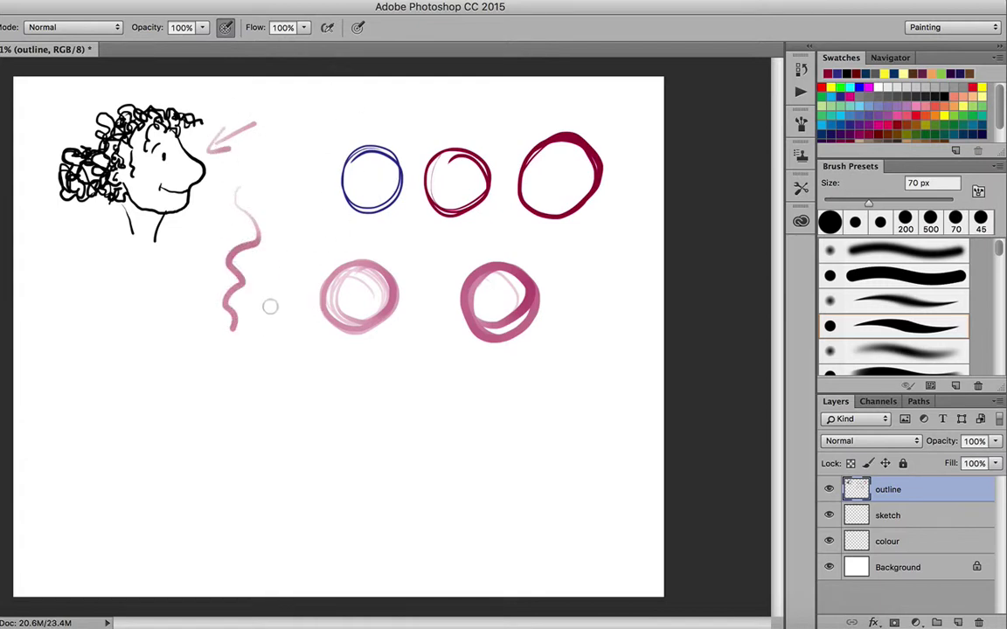
Step: Paint crimson and pink wavy strokes, another pink arrow, and a tapering dark-red line
mouse_move(267, 294)
mouse_down()
mouse_move(322, 408)
mouse_move(374, 432)
mouse_up()
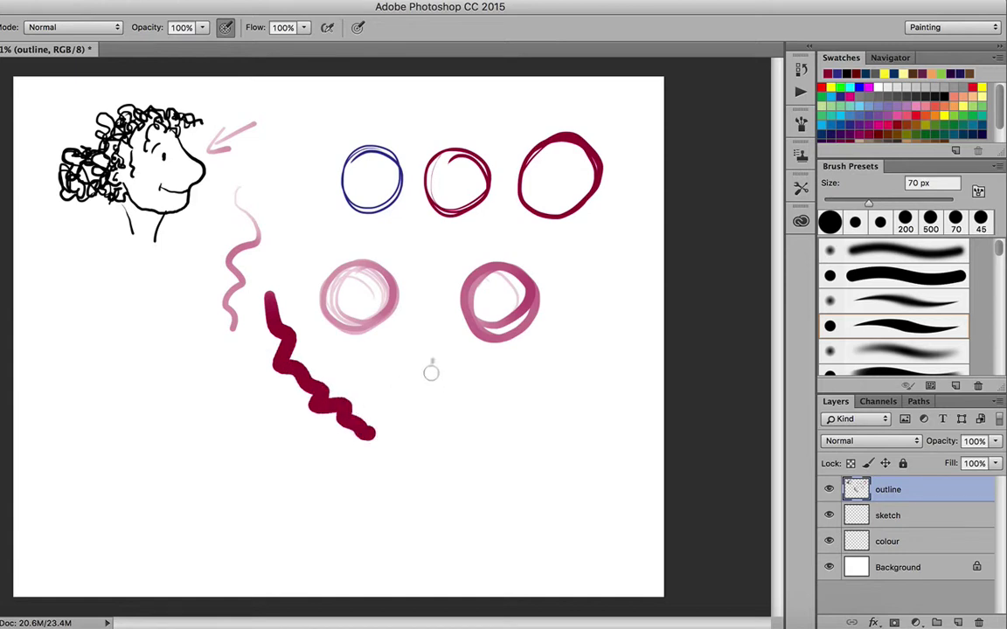
drag(431, 360, 516, 452)
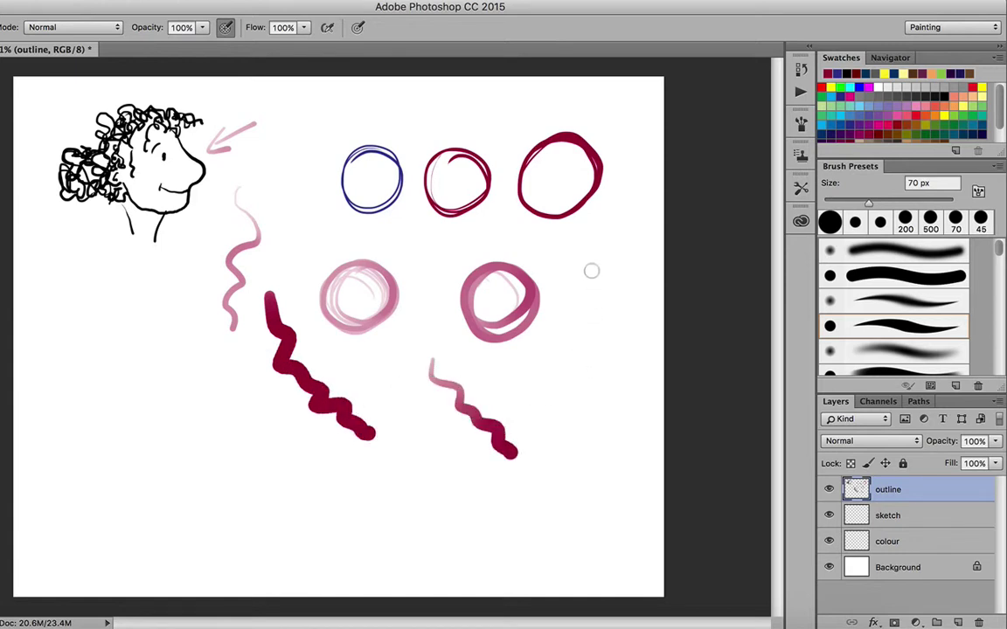
mouse_move(310, 212)
mouse_down()
mouse_move(337, 262)
mouse_move(338, 234)
mouse_up()
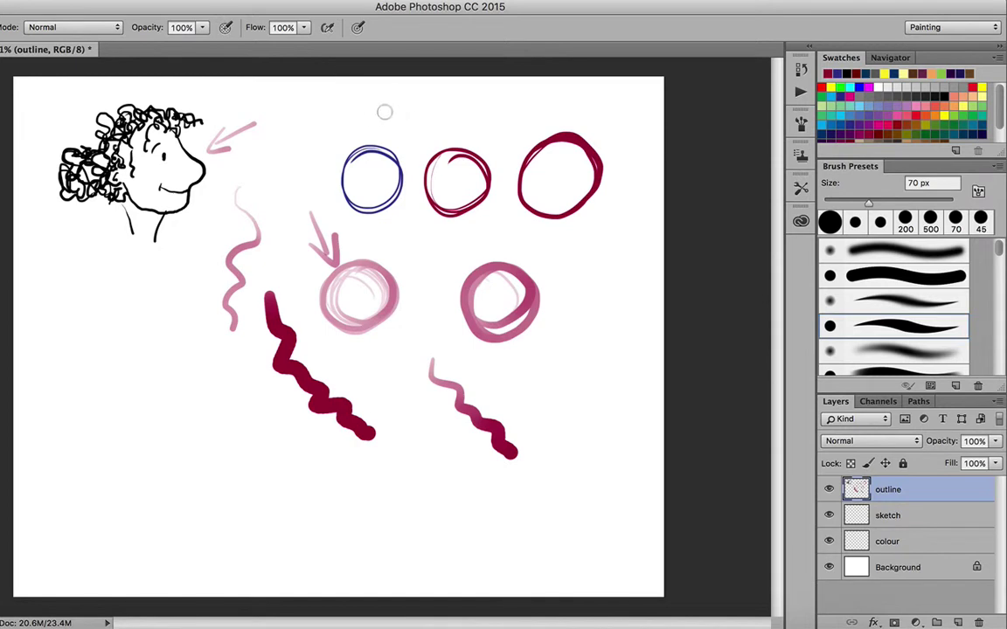
mouse_move(361, 114)
mouse_down()
mouse_move(429, 101)
mouse_move(559, 100)
mouse_up()
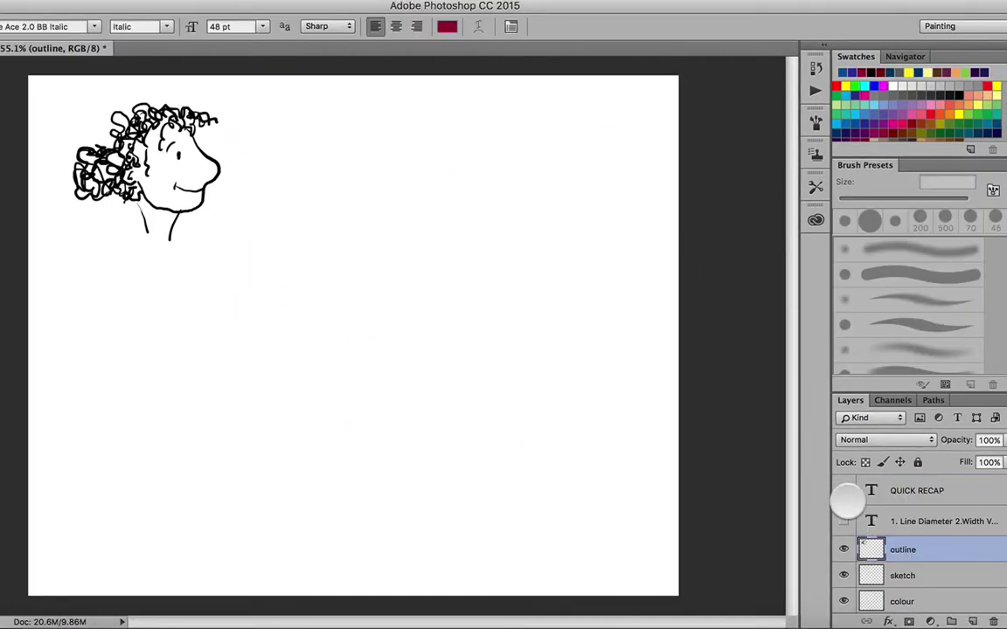
Step: Make the 'QUICK RECAP' title and '1. Line Diameter 2. Width Variation' list layers visible
click(843, 490)
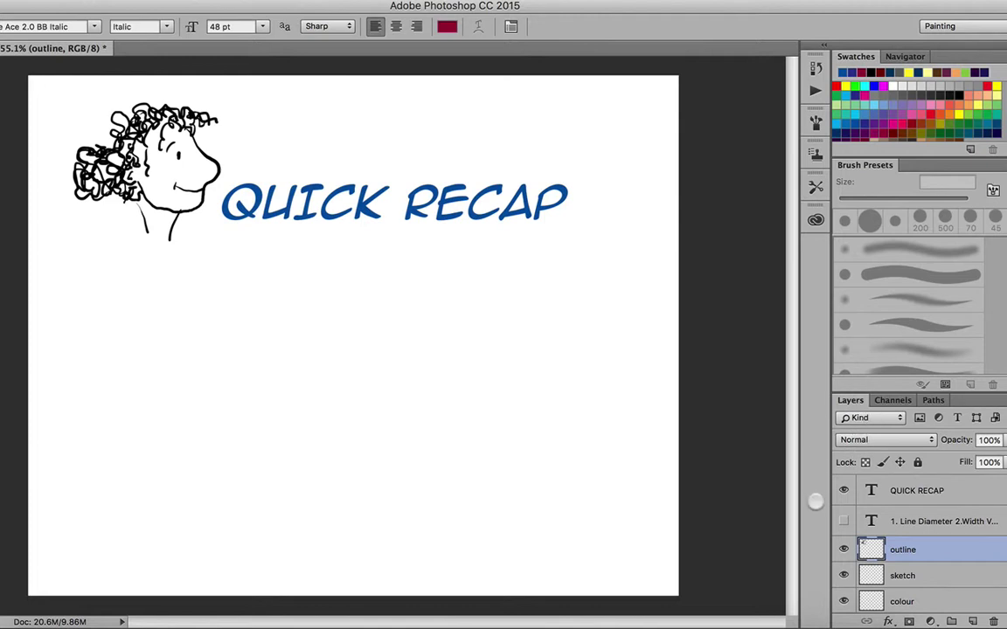
click(844, 520)
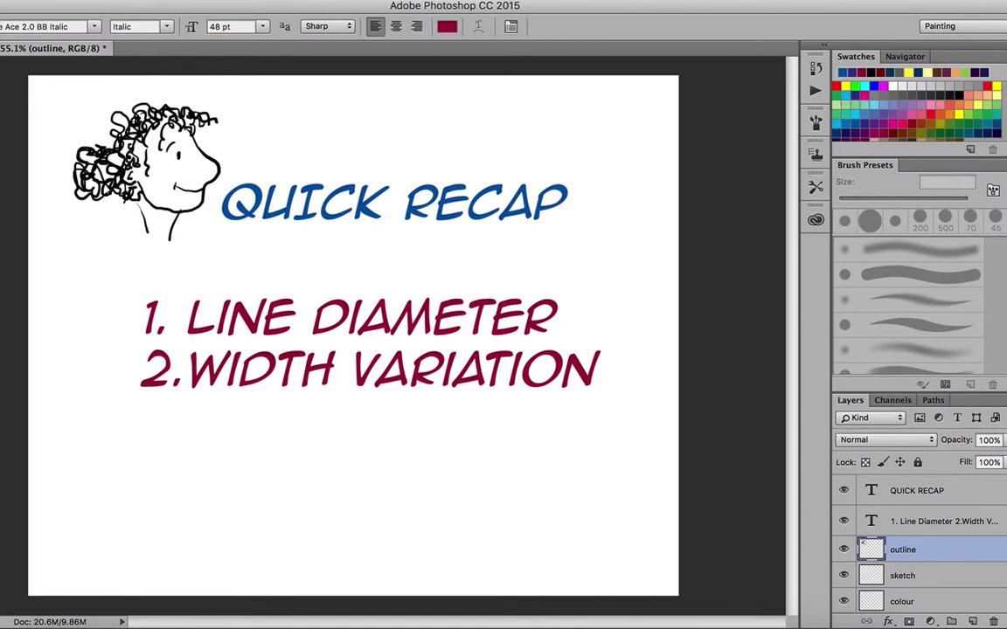
Step: Switch to the Brush (B) and draw a blue arrow pointing up at the 'Width Variation' line
key(b)
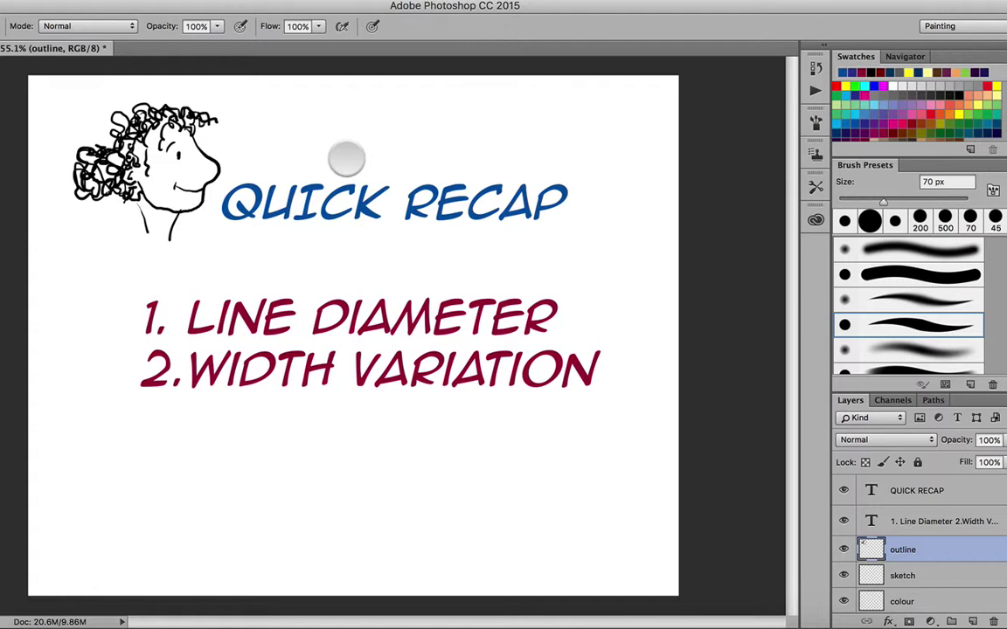
mouse_move(105, 505)
mouse_down()
mouse_move(164, 429)
mouse_move(145, 428)
mouse_move(171, 416)
mouse_move(173, 443)
mouse_up()
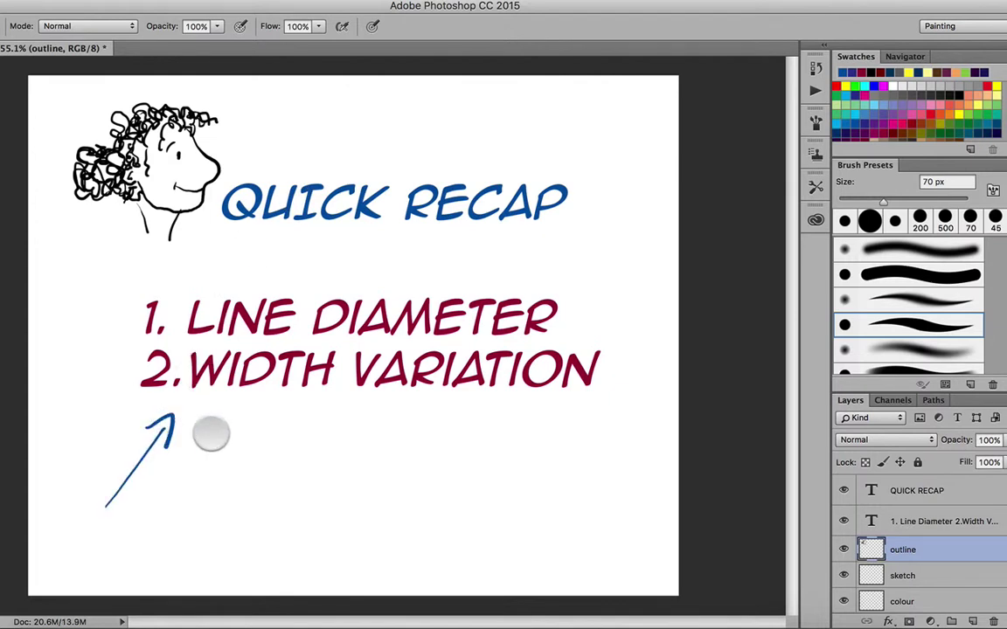